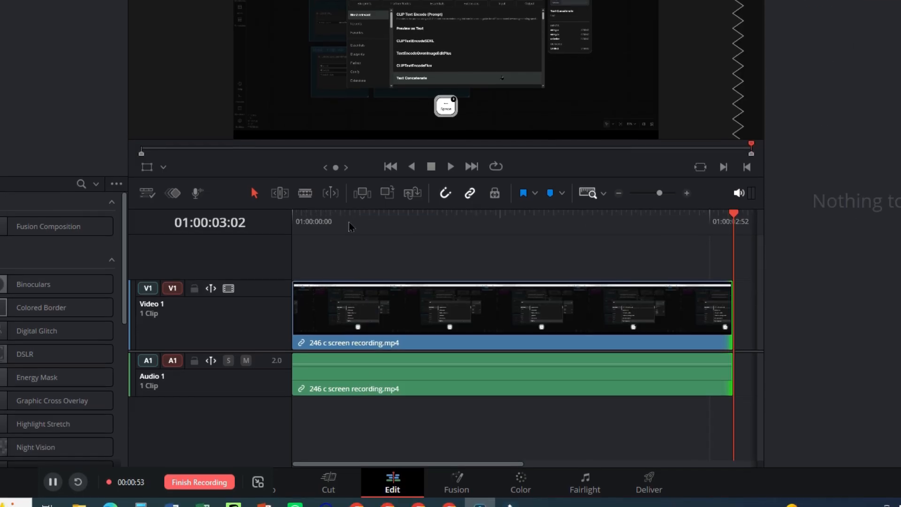
# On the Fusion page, disconnect the screen recording clip from MediaOut1 and clear MediaOut1 from the second viewer
pyautogui.click(467, 469)
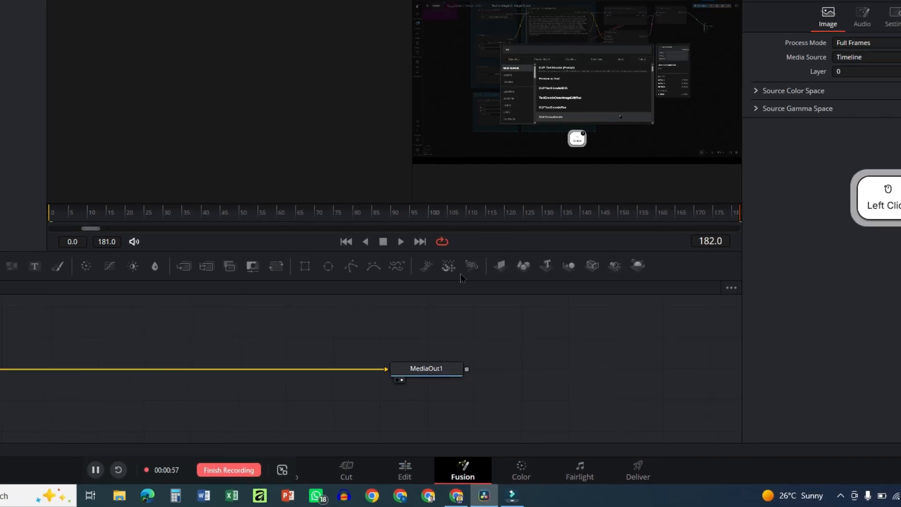
pyautogui.press('F10')
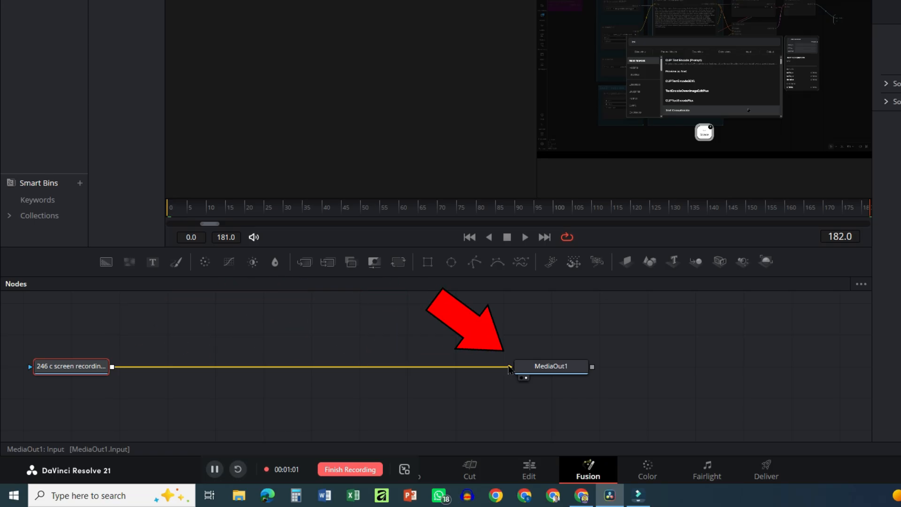
pyautogui.moveTo(509, 369); pyautogui.dragTo(400, 365)
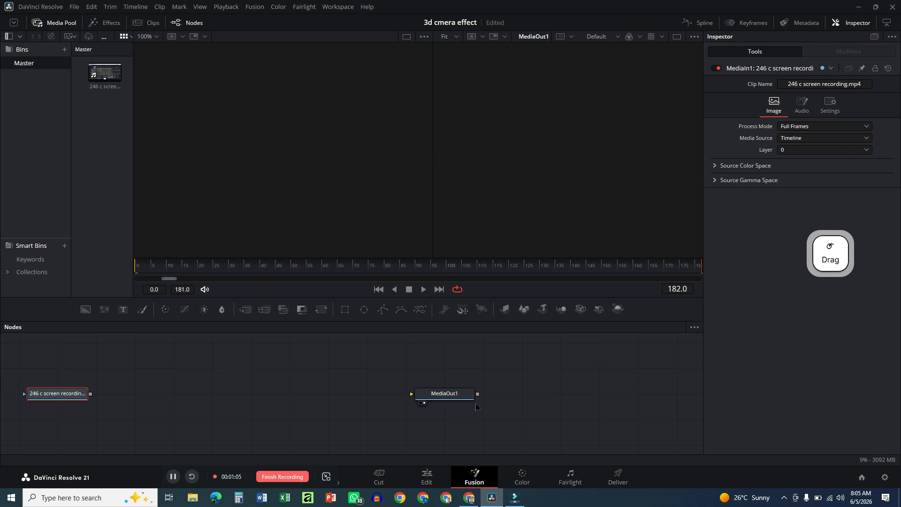
pyautogui.click(440, 399)
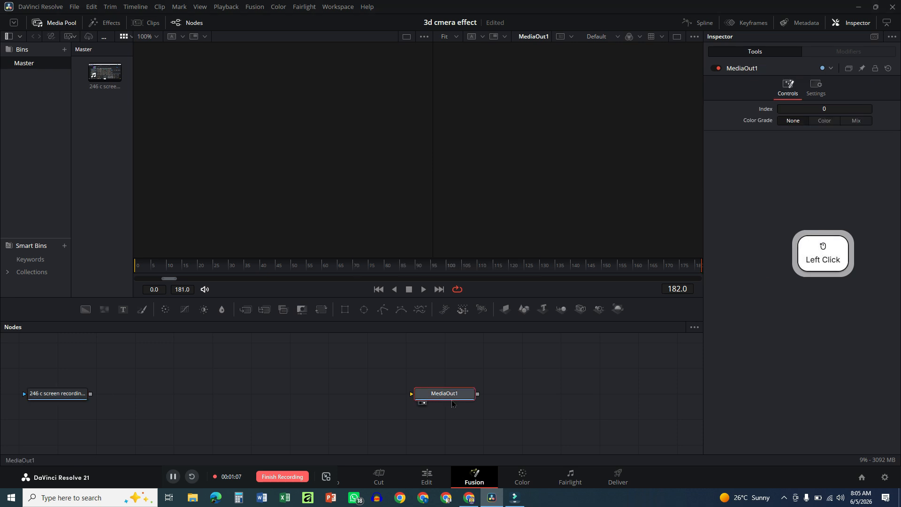
pyautogui.press('2')
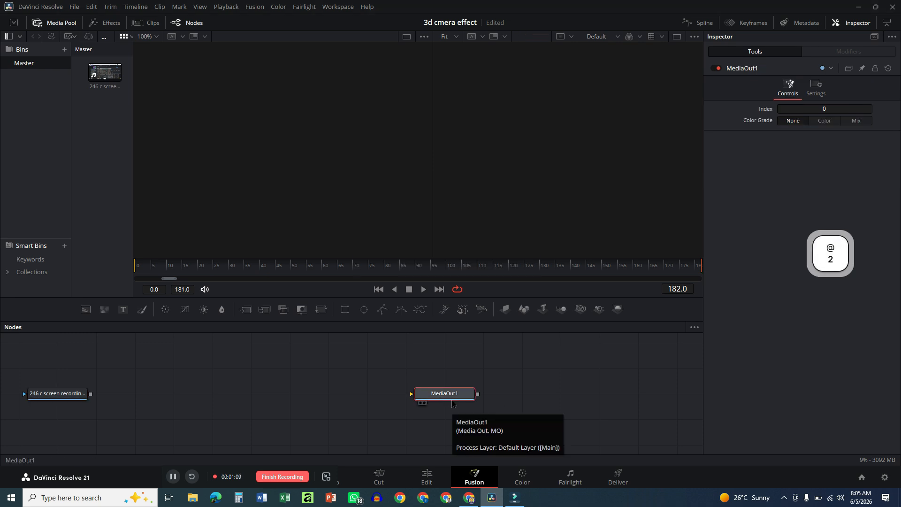
# Add an Image Plane 3D node connected to the output of the screen recording clip
pyautogui.click(60, 395)
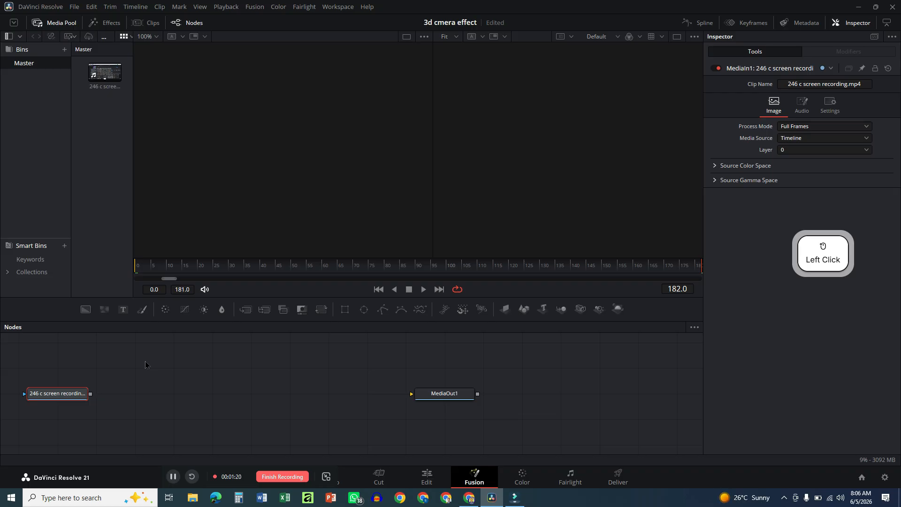
pyautogui.hotkey('ctrl', 'space')
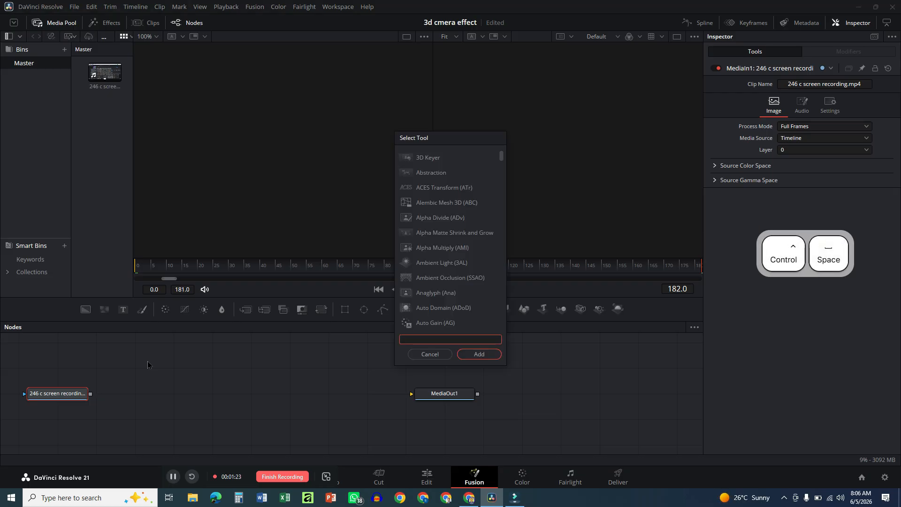
pyautogui.write('im')
pyautogui.write('age Plane 3D')
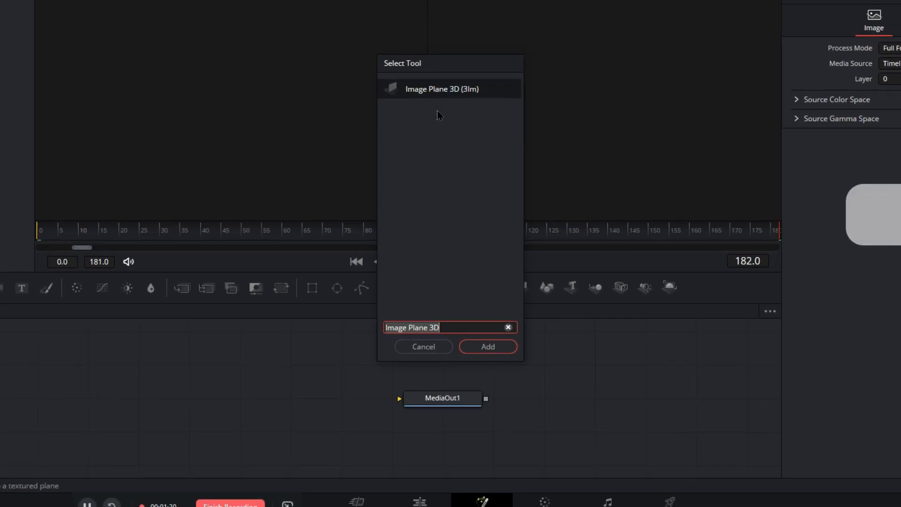
pyautogui.click(494, 350)
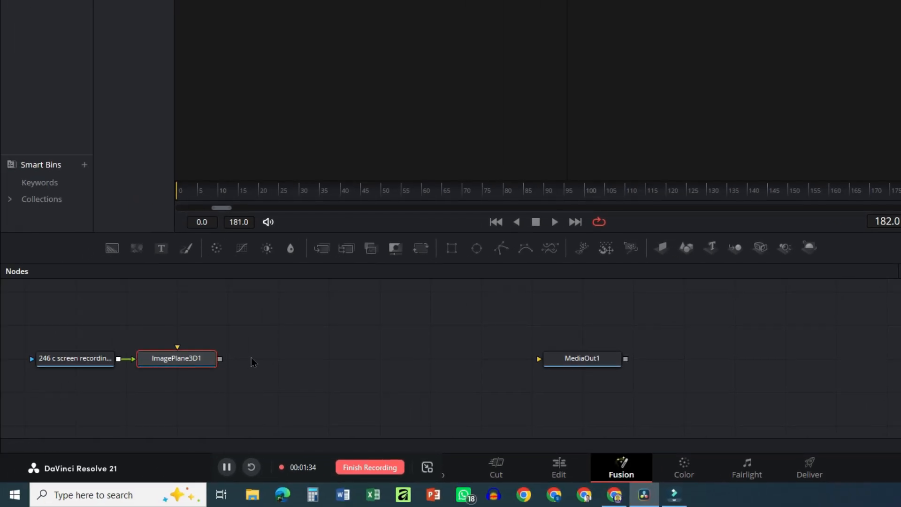
# Show ImagePlane3D1 in the first viewer and view the plane in perspective from a lower angle
pyautogui.moveTo(198, 362); pyautogui.dragTo(197, 362)
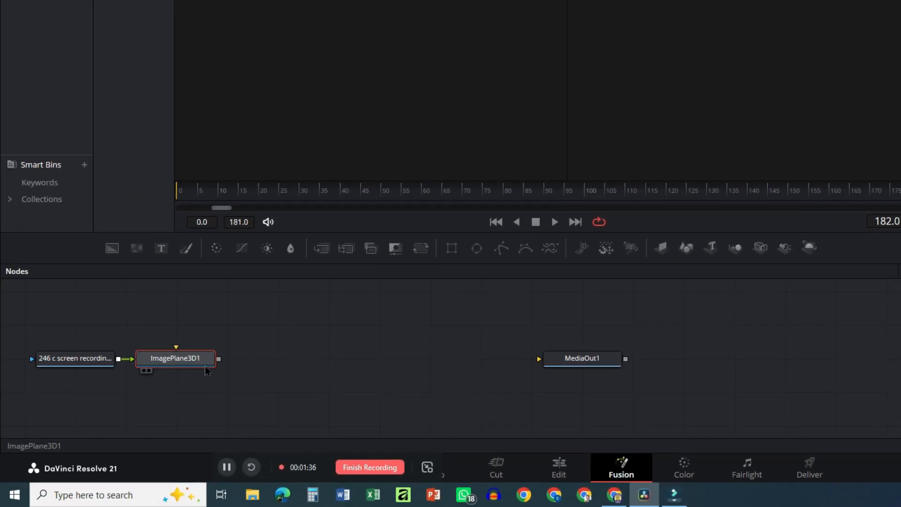
pyautogui.press('1')
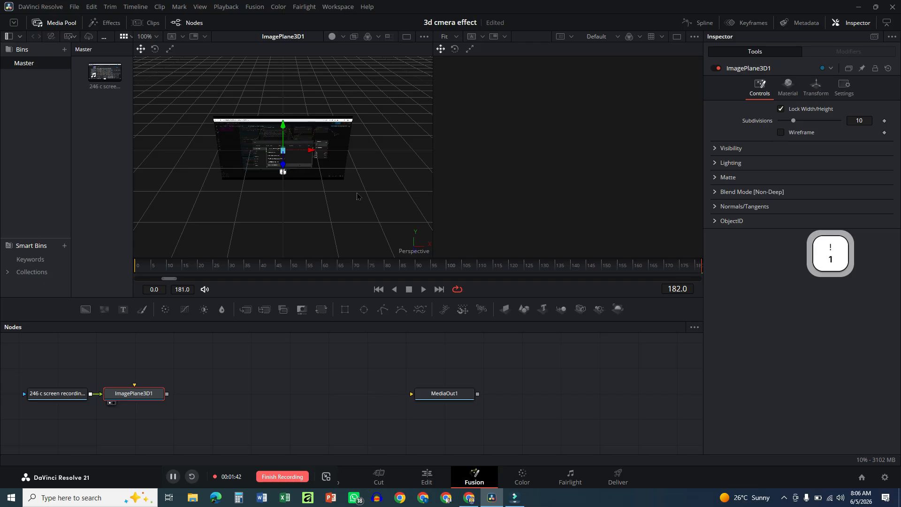
pyautogui.moveTo(359, 196); pyautogui.dragTo(336, 154)
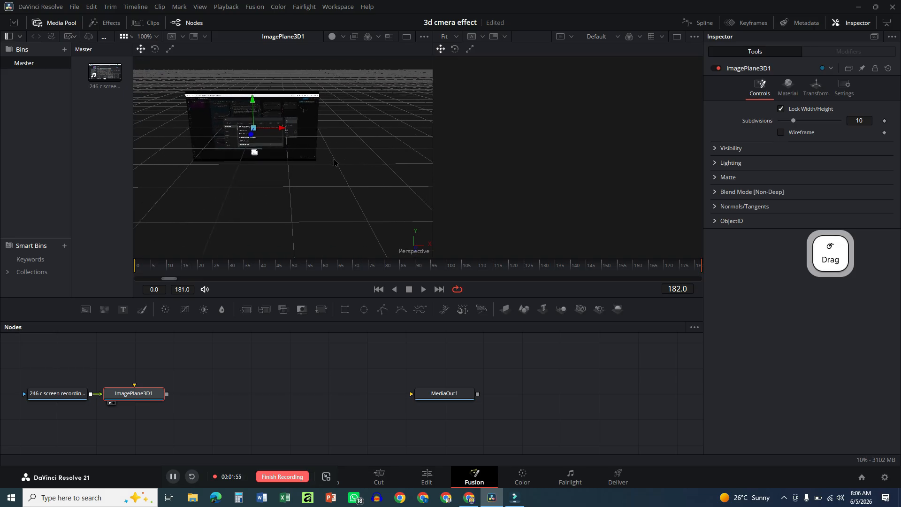
# Add a Camera 3D node after ImagePlane3D1 so that both feed into a Merge 3D node
pyautogui.hotkey('ctrl', 'space')
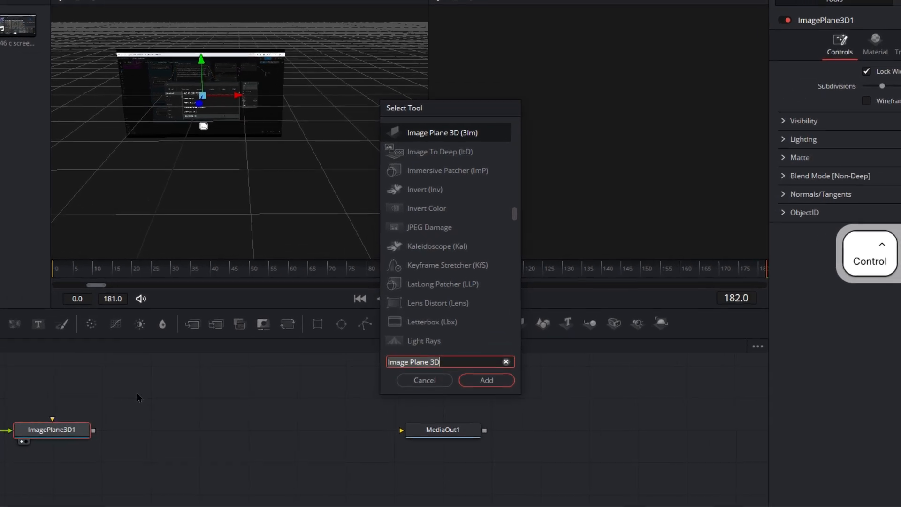
pyautogui.write('3d')
pyautogui.press('BackSpace')
pyautogui.press('BackSpace')
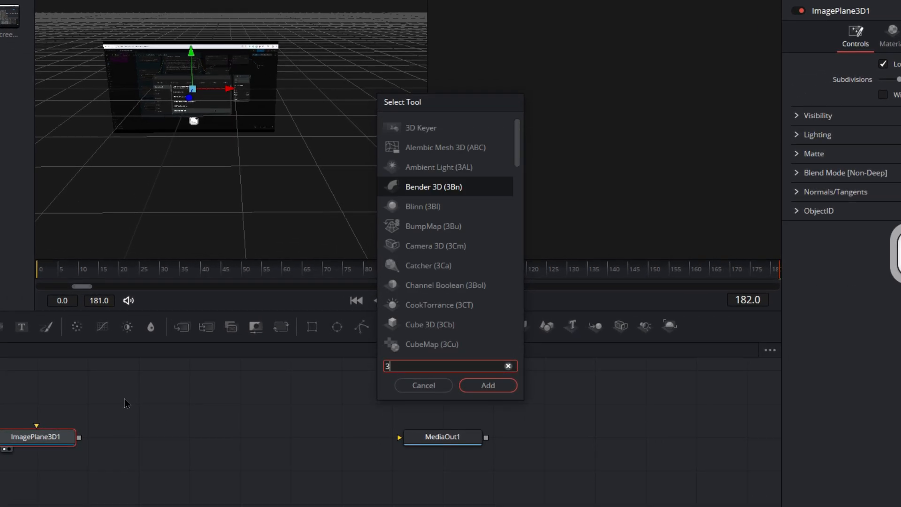
pyautogui.write('Camera 3D')
pyautogui.press('Return')
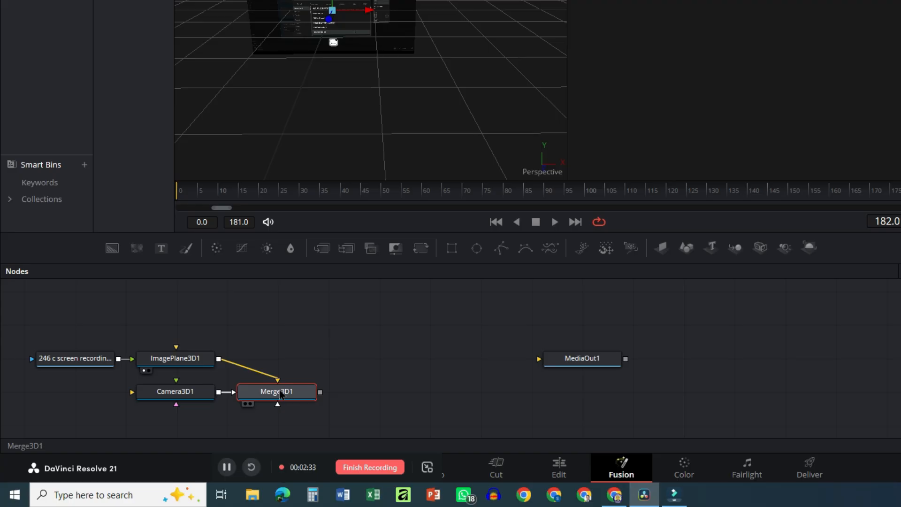
# Line up Merge3D1 with ImagePlane3D1, place Camera3D1 above it, and move the camera back to about Z 0.46
pyautogui.moveTo(281, 395); pyautogui.dragTo(279, 359)
pyautogui.moveTo(200, 391); pyautogui.dragTo(291, 307)
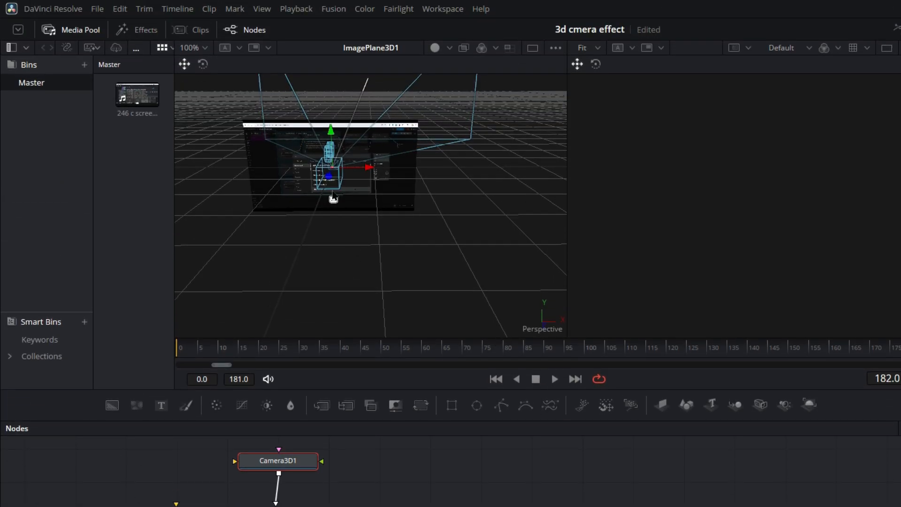
pyautogui.moveTo(328, 179); pyautogui.dragTo(328, 180)
pyautogui.moveTo(331, 184)
pyautogui.mouseDown()
pyautogui.moveTo(332, 203)
pyautogui.moveTo(337, 189)
pyautogui.mouseUp()
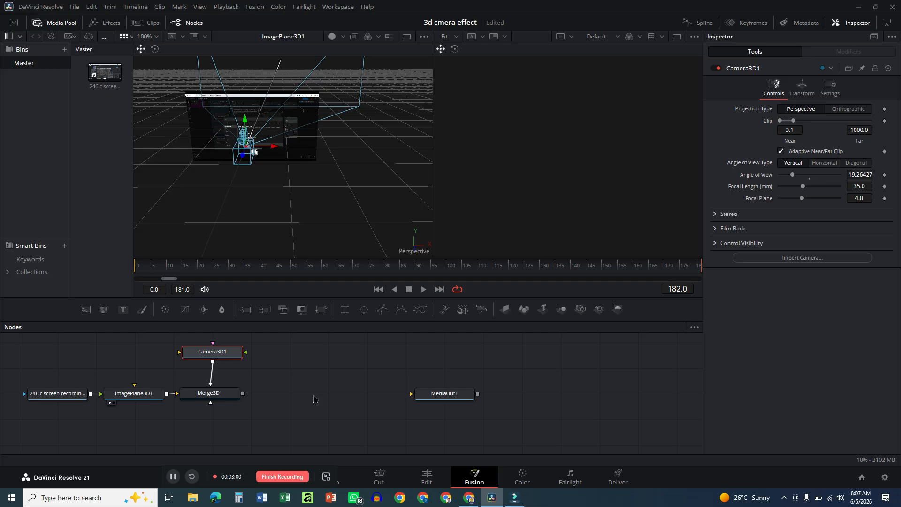
# Add a Renderer 3D node connected to the output of Merge3D1
pyautogui.hotkey('ctrl', 'space')
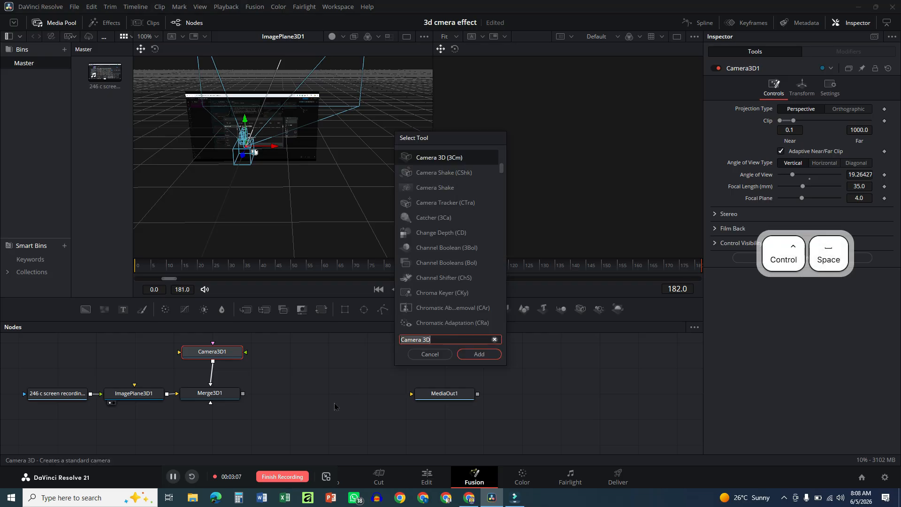
pyautogui.write('ren')
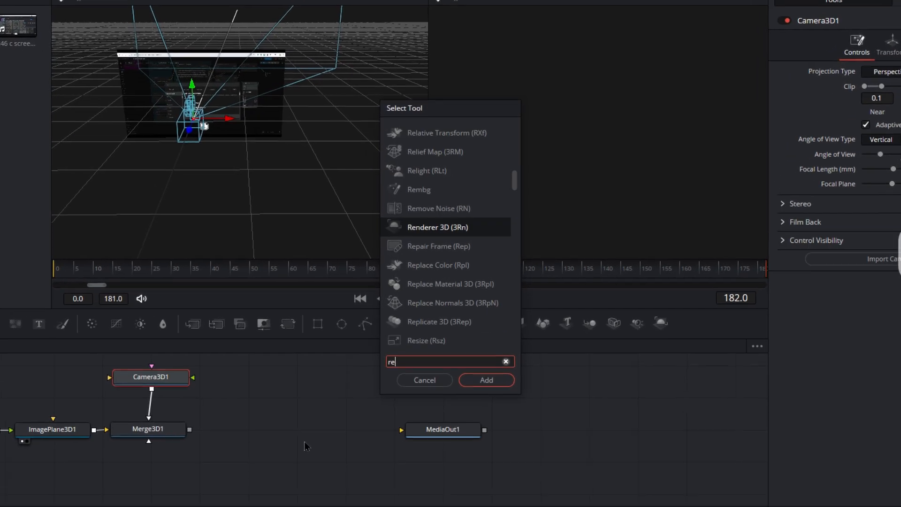
pyautogui.write('der')
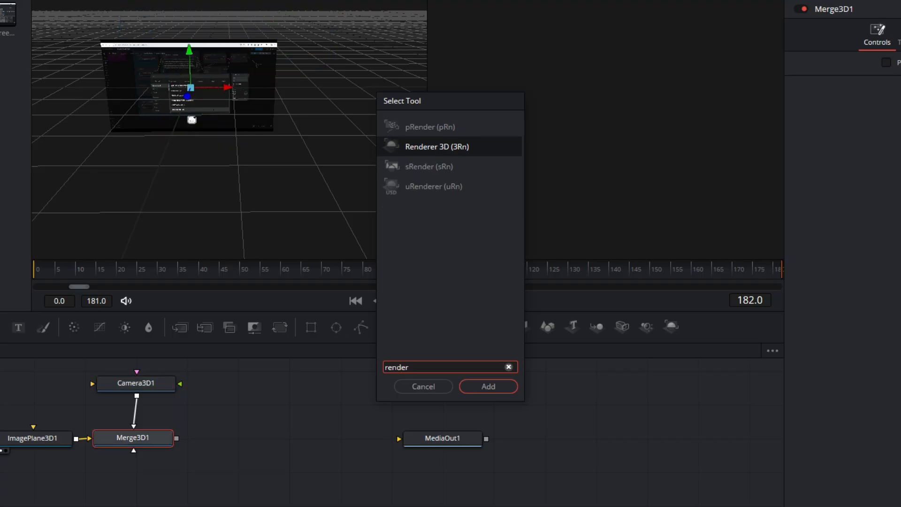
pyautogui.click(478, 147)
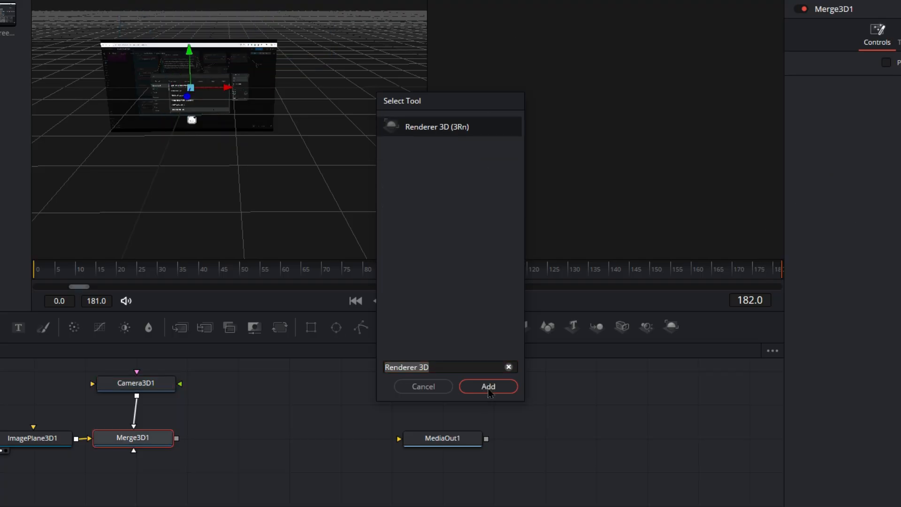
pyautogui.click(489, 387)
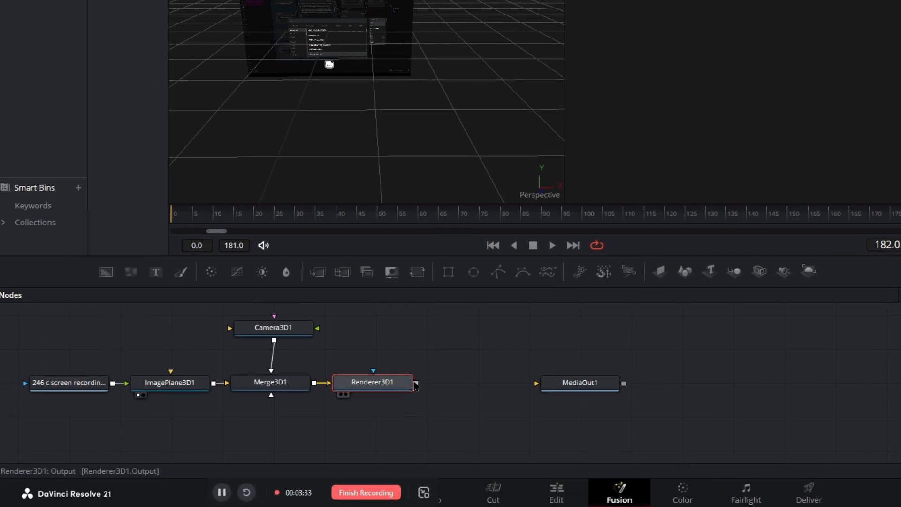
# Connect Renderer3D1 to MediaOut1 and show MediaOut1 in the second viewer
pyautogui.moveTo(424, 381); pyautogui.dragTo(544, 381)
pyautogui.click(602, 378)
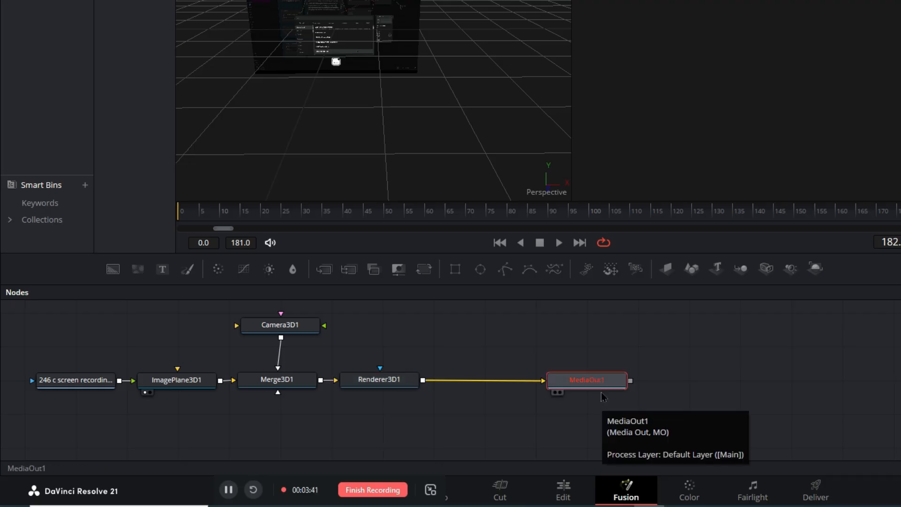
pyautogui.press('2')
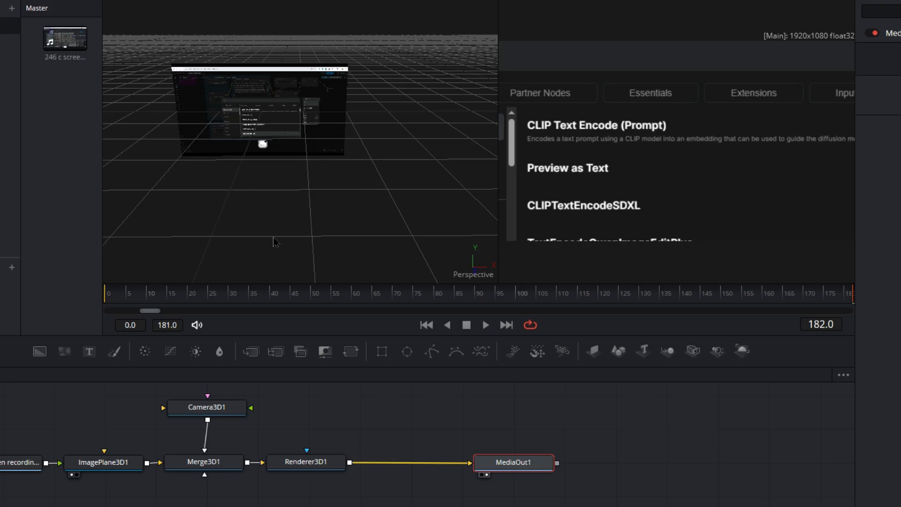
# Push the image plane back from the camera until the whole recording fits the frame, and space out Merge3D1 and Renderer3D1
pyautogui.click(100, 463)
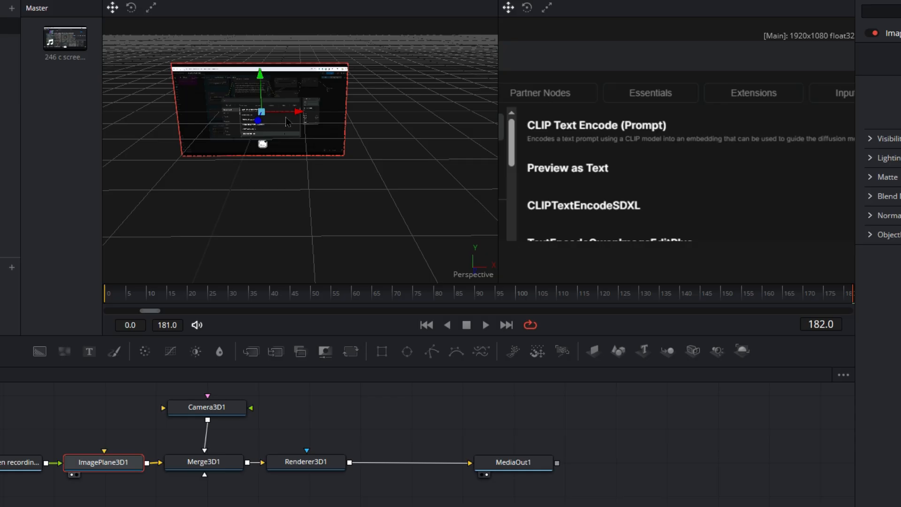
pyautogui.moveTo(263, 125); pyautogui.dragTo(299, 78)
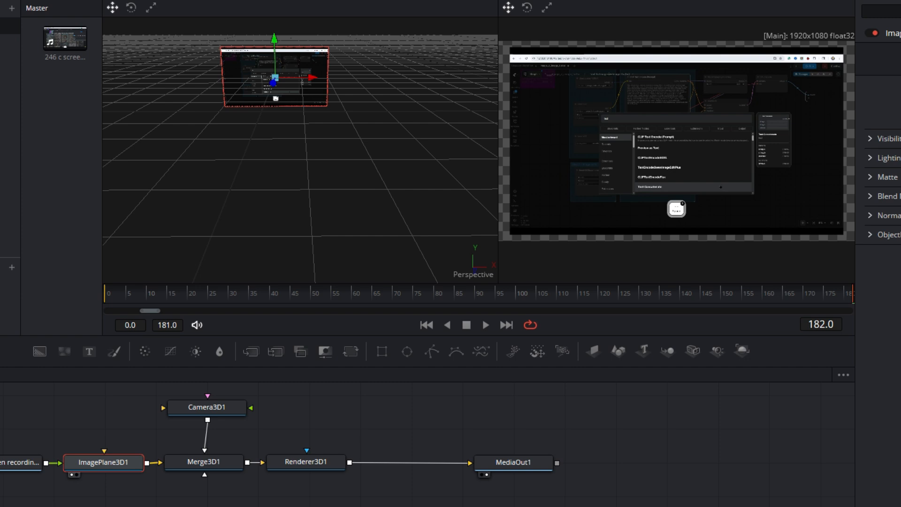
pyautogui.moveTo(305, 468); pyautogui.dragTo(339, 466)
pyautogui.moveTo(221, 464); pyautogui.dragTo(227, 464)
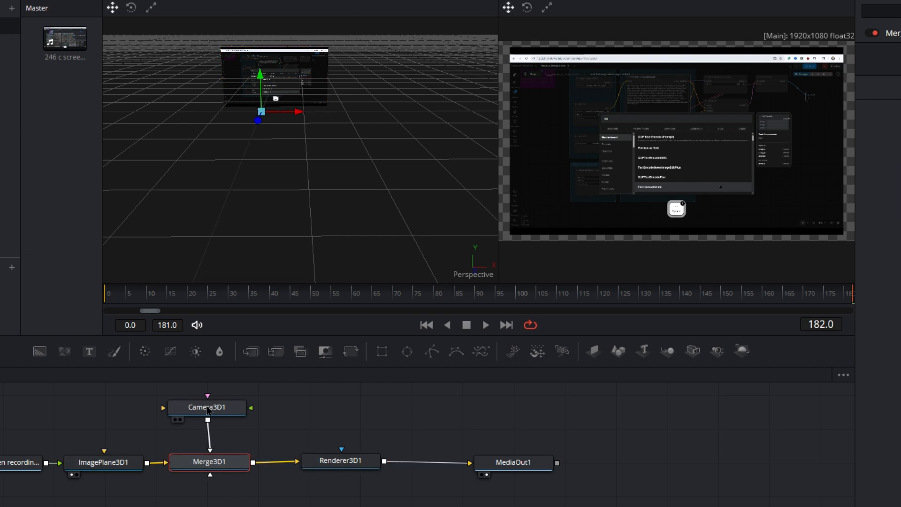
# Set Camera3D1's pivot Z to -1.797 so that its pivot point sits near the image plane
pyautogui.click(207, 408)
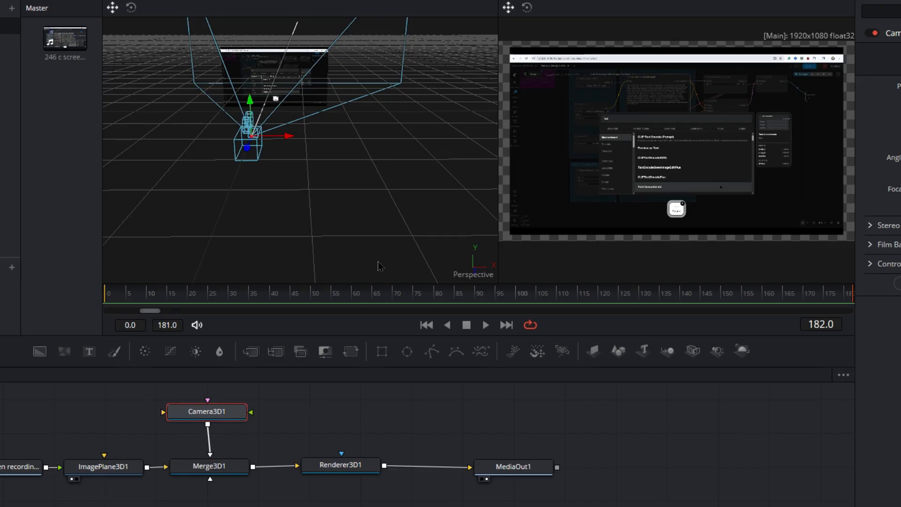
pyautogui.moveTo(389, 196); pyautogui.dragTo(183, 202)
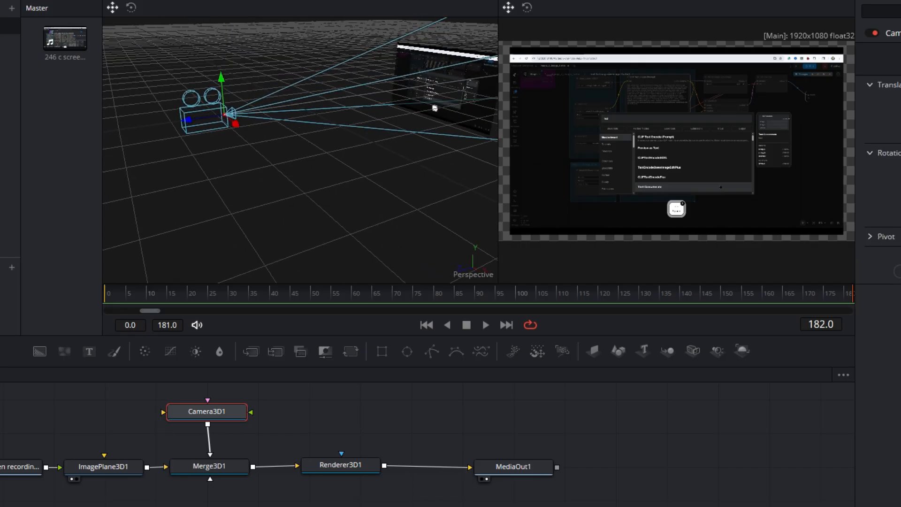
pyautogui.click(885, 238)
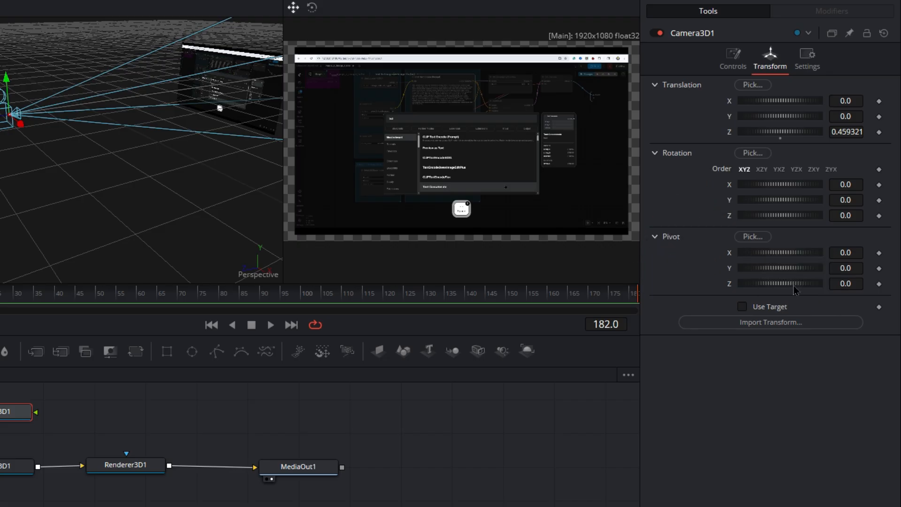
pyautogui.moveTo(781, 290); pyautogui.dragTo(760, 299)
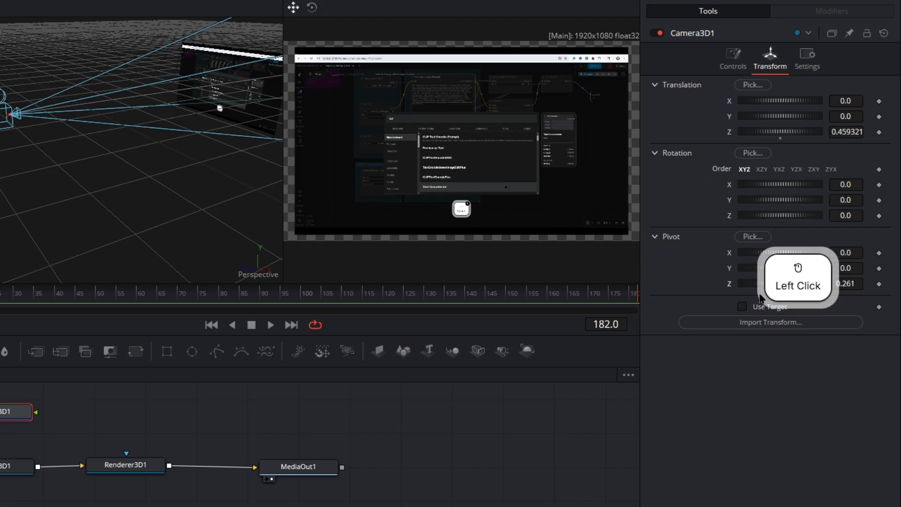
pyautogui.hotkey('ctrl', 'z')
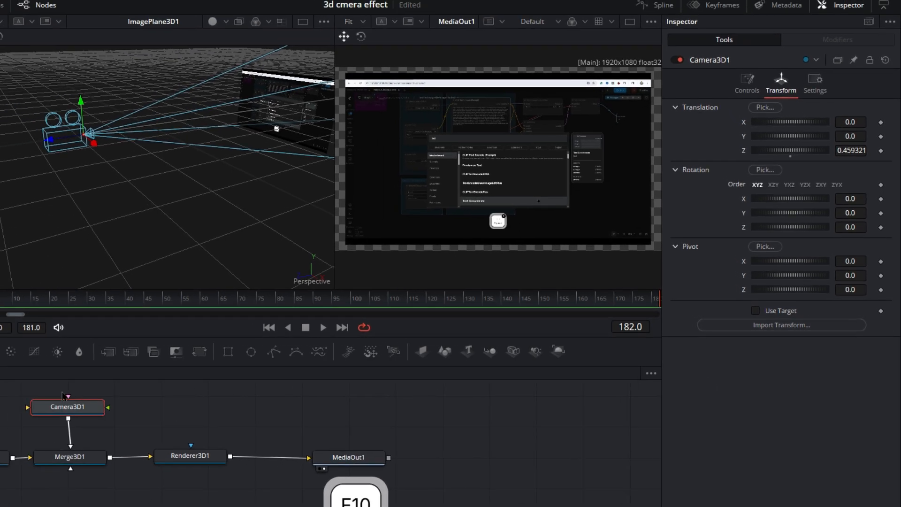
pyautogui.click(793, 291)
pyautogui.moveTo(792, 292); pyautogui.dragTo(770, 291)
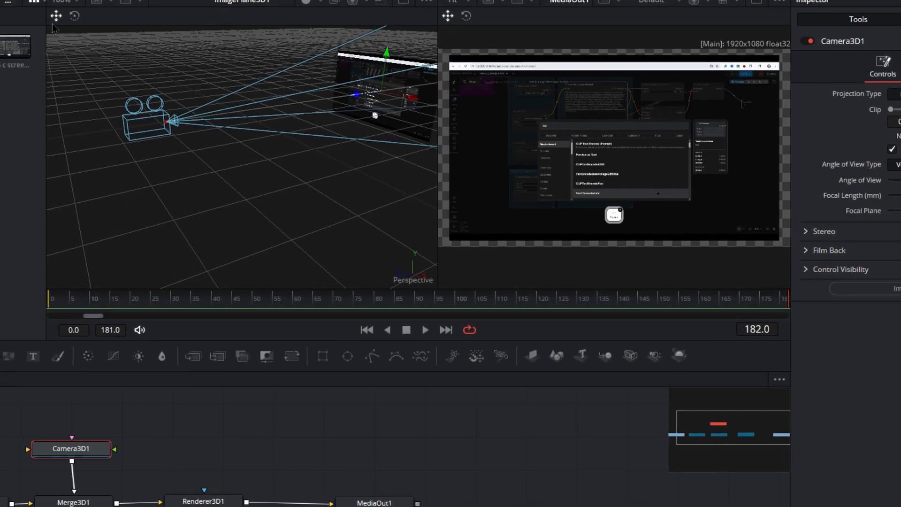
# Animate Camera3D1's Y rotation with keyframes from 36.5 at frame 10 to -36.5 at frame 160
pyautogui.click(118, 303)
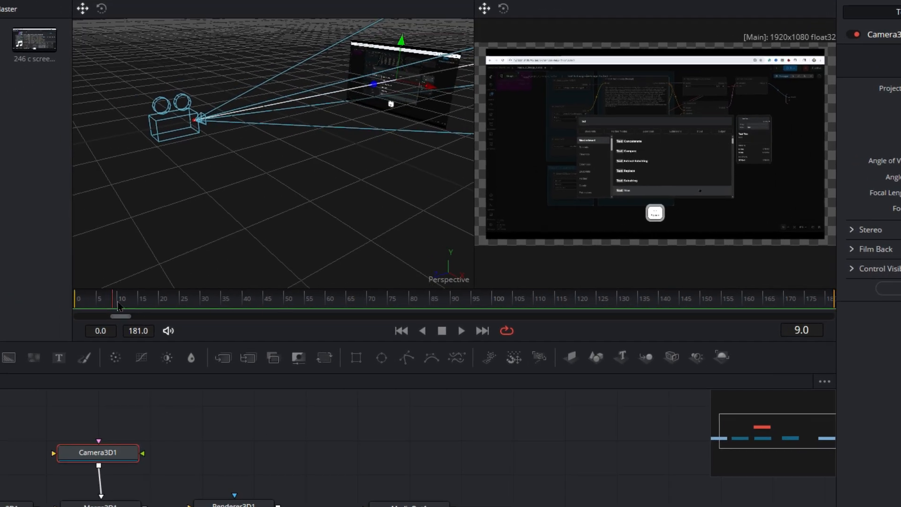
pyautogui.click(856, 62)
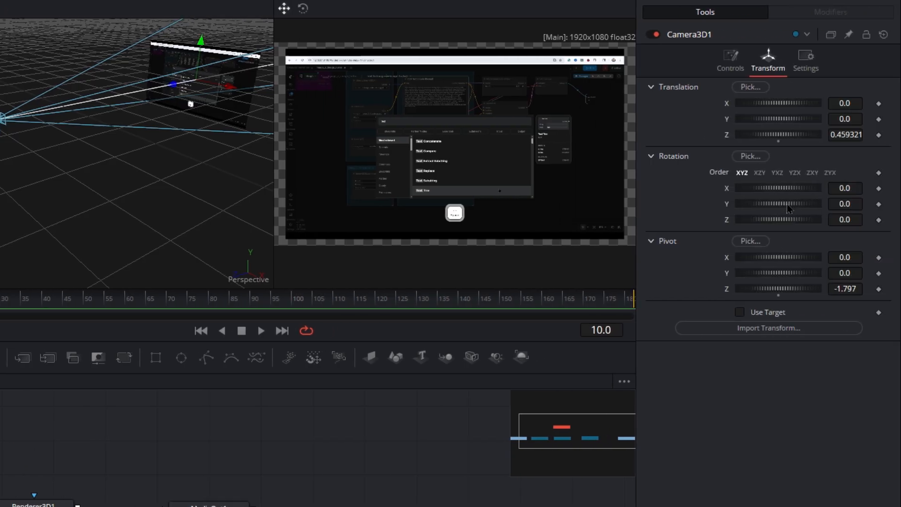
pyautogui.moveTo(789, 208); pyautogui.dragTo(796, 206)
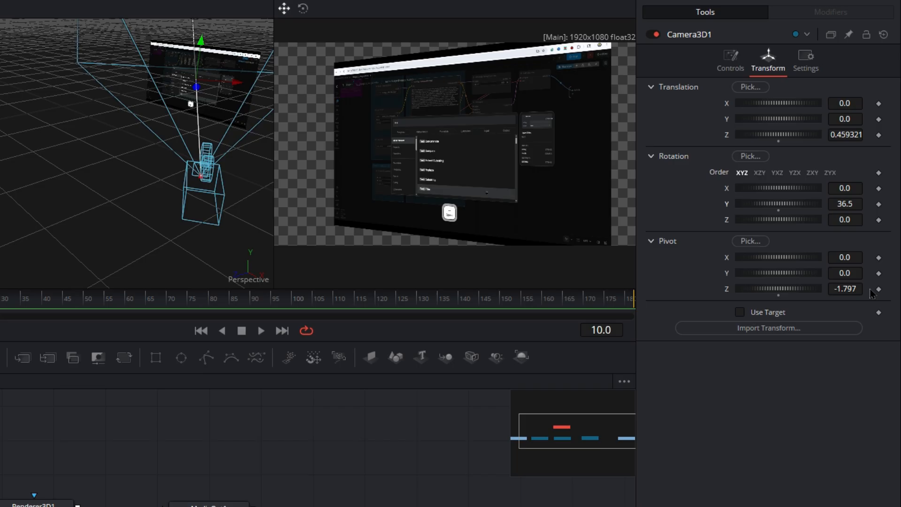
pyautogui.click(879, 205)
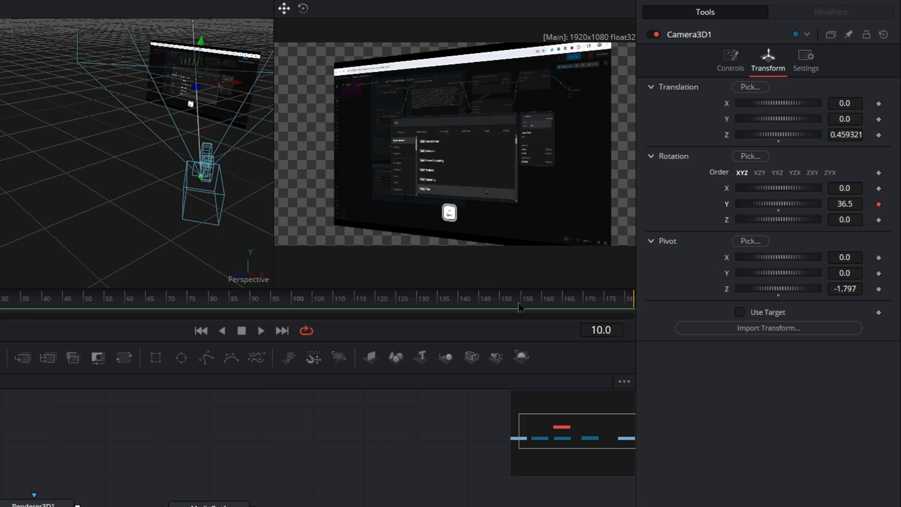
pyautogui.moveTo(541, 302); pyautogui.dragTo(544, 302)
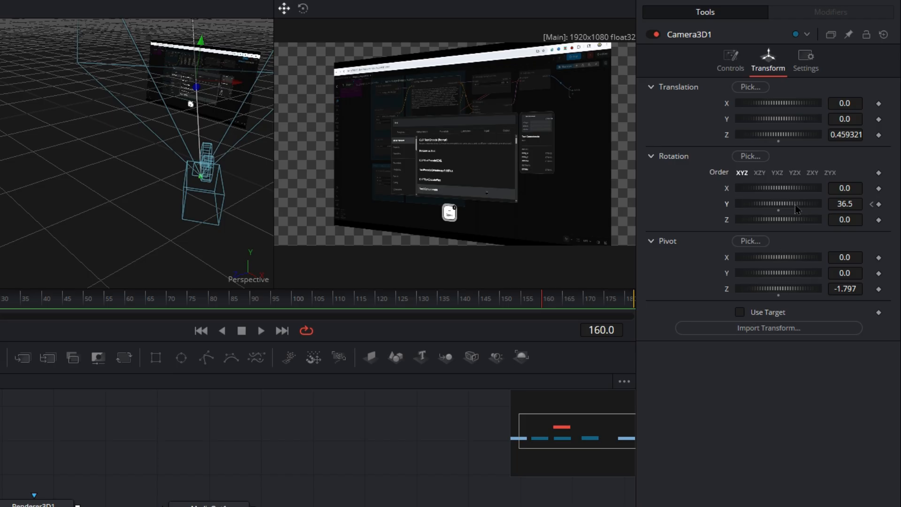
pyautogui.moveTo(795, 205); pyautogui.dragTo(777, 208)
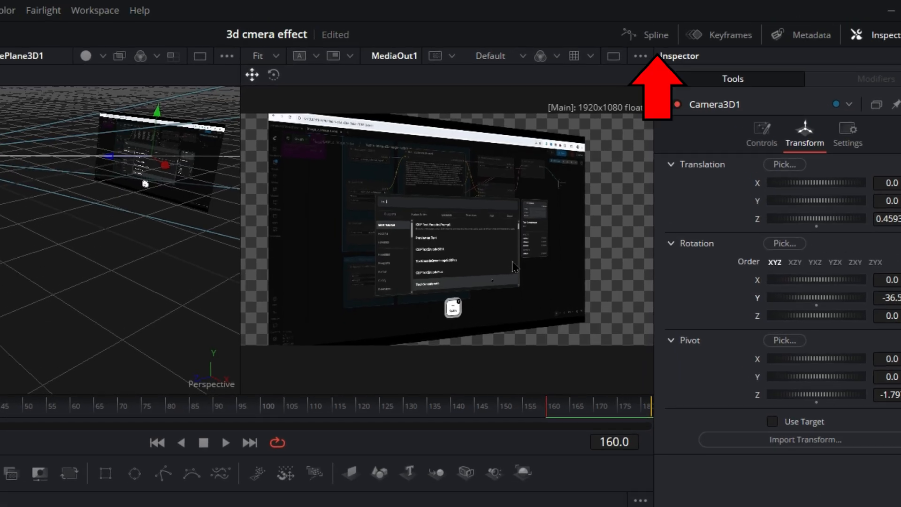
# Display Camera3D1's Y Rotation curve fitted in the Spline editor and smooth all its keyframes
pyautogui.click(656, 34)
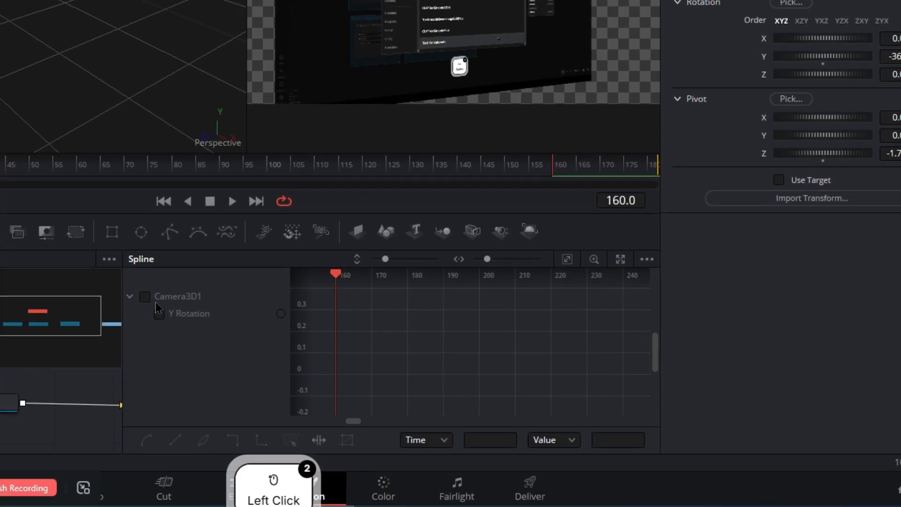
pyautogui.click(158, 313)
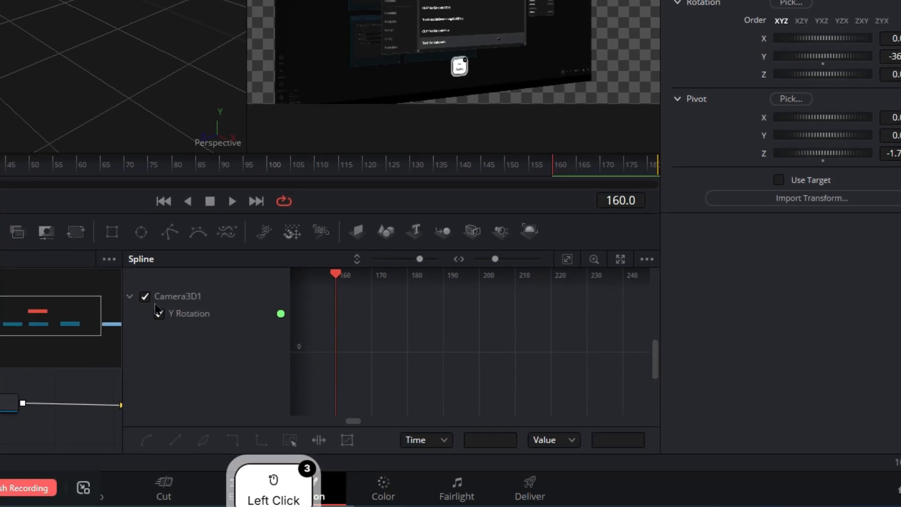
pyautogui.click(566, 261)
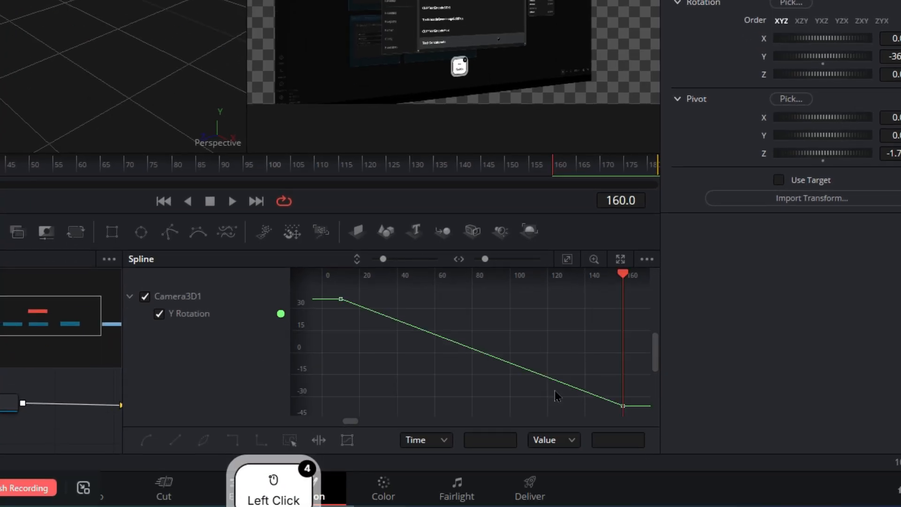
pyautogui.click(290, 441)
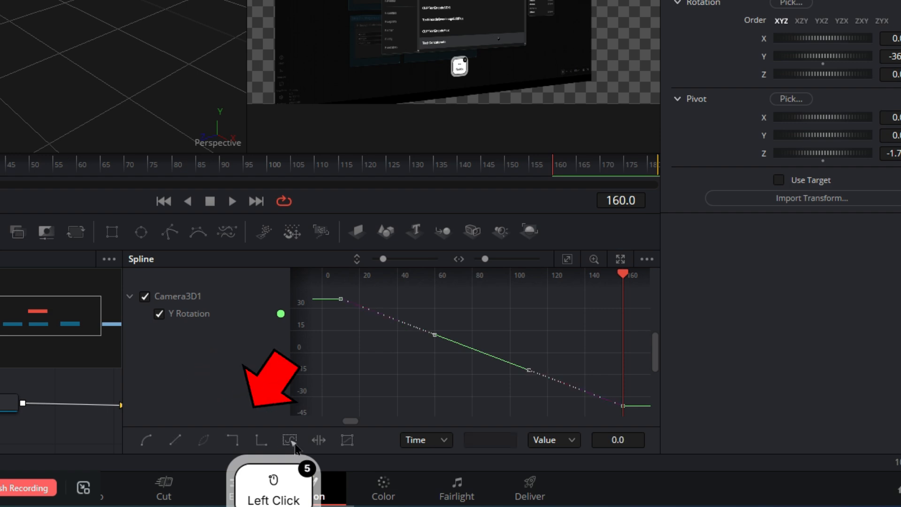
pyautogui.click(147, 440)
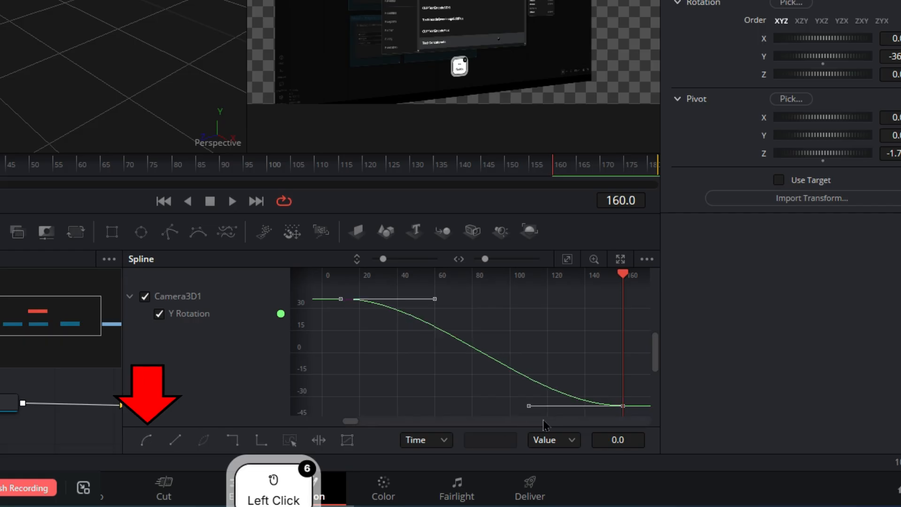
# Lengthen the easing handles of both Y Rotation keyframes slightly, and close the Spline editor
pyautogui.click(529, 406)
pyautogui.moveTo(528, 406); pyautogui.dragTo(514, 405)
pyautogui.moveTo(435, 299); pyautogui.dragTo(442, 300)
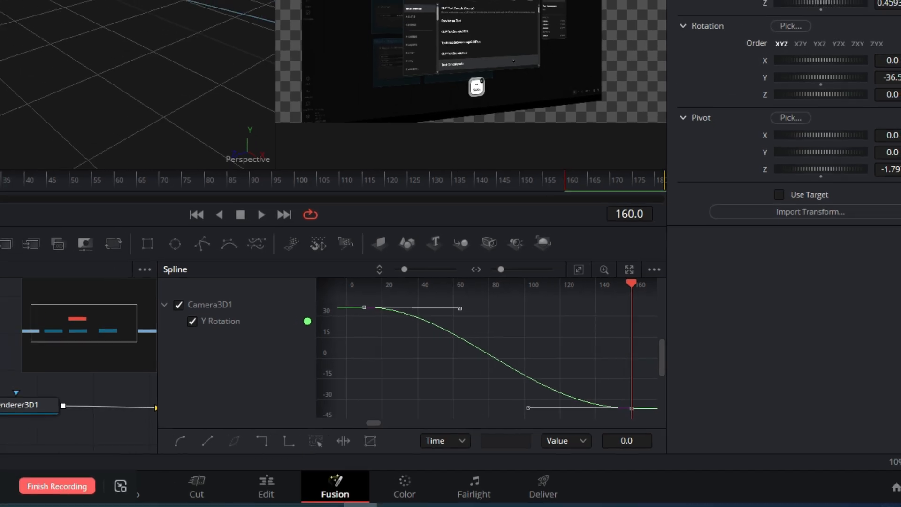
pyautogui.click(223, 1)
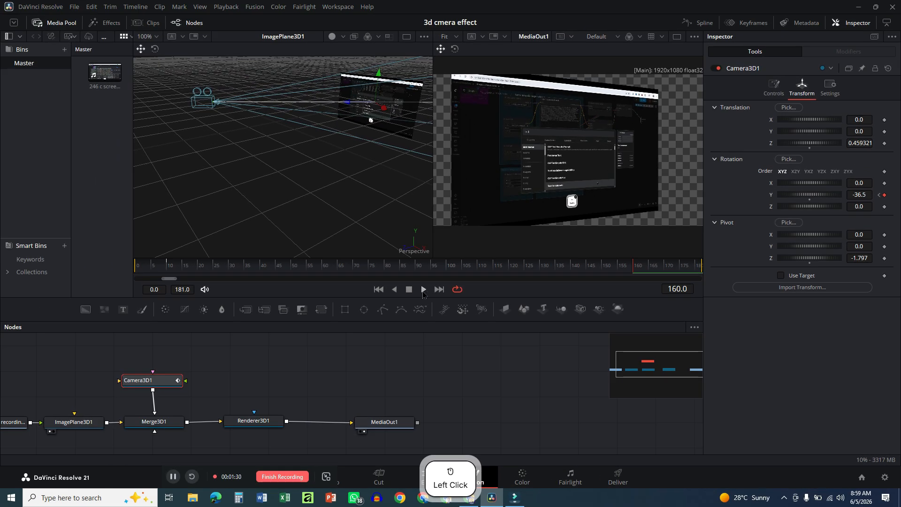
# Play back the camera animation from frame 10 to check the eased rotation
pyautogui.click(423, 291)
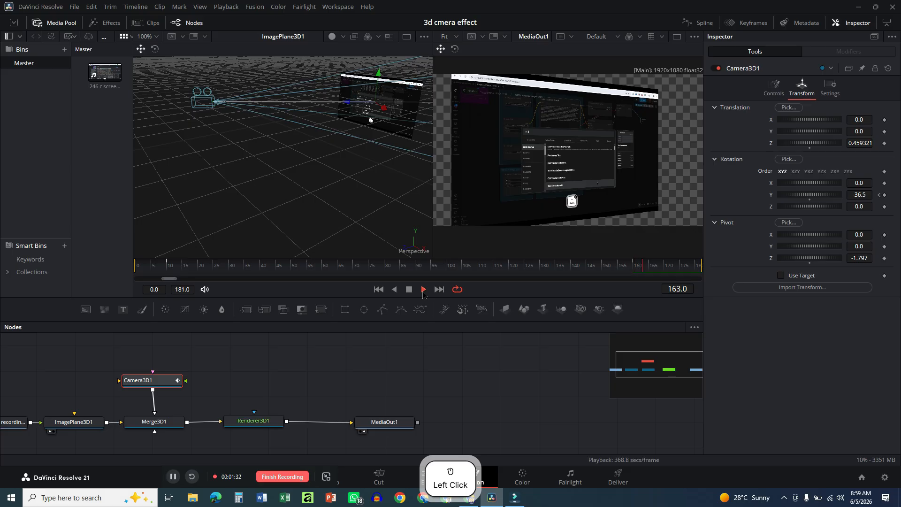
pyautogui.click(169, 268)
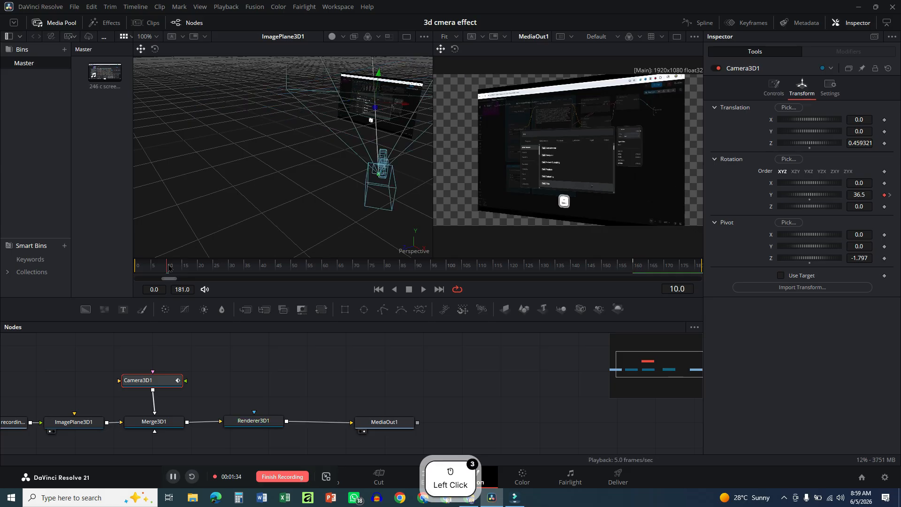
pyautogui.click(424, 291)
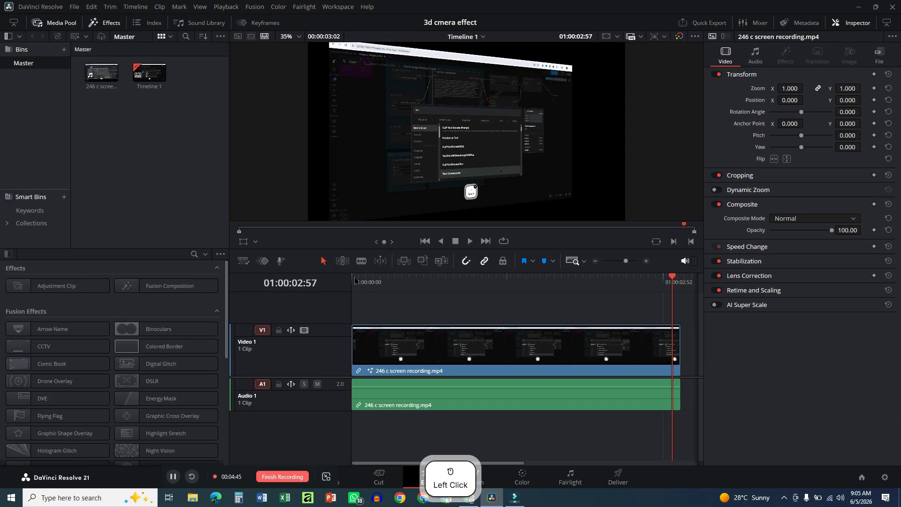
# Scrub through the clip from the start of the Edit page timeline to review the 3D camera effect
pyautogui.click(354, 280)
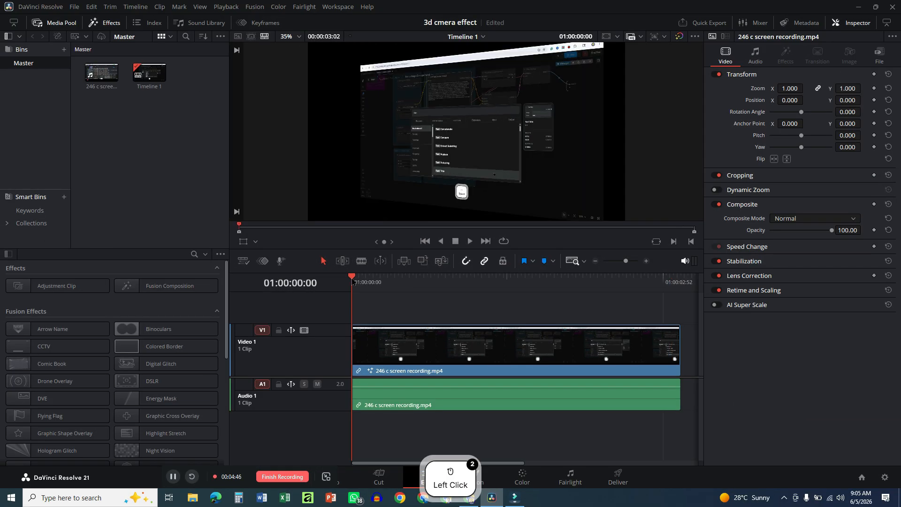
pyautogui.moveTo(354, 281); pyautogui.dragTo(381, 283)
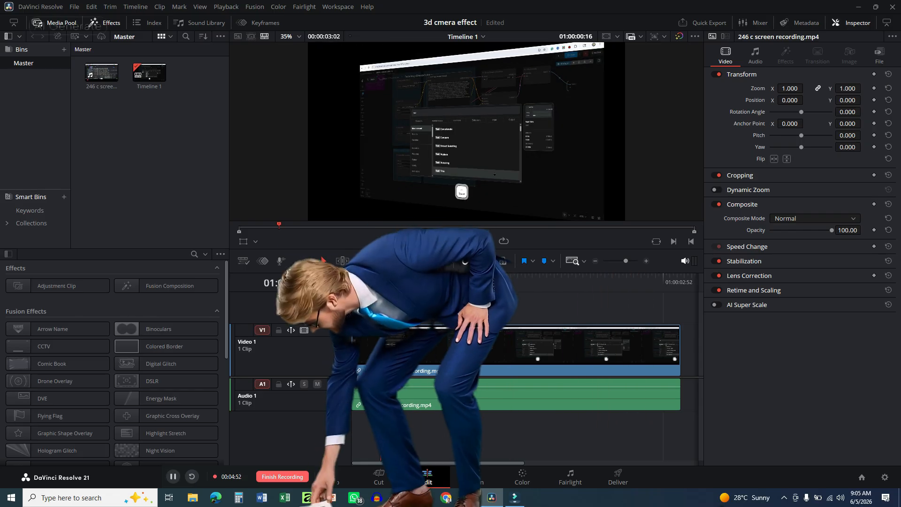